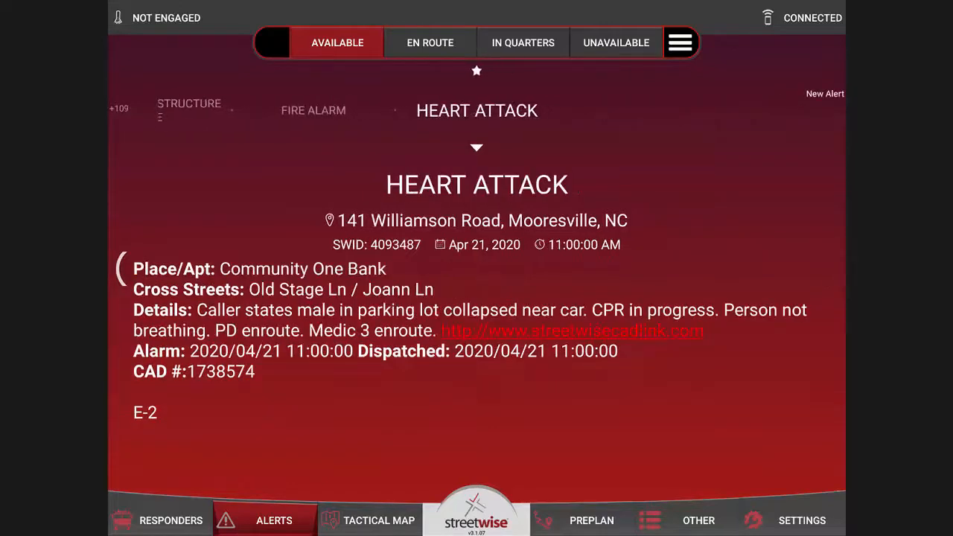
click(314, 110)
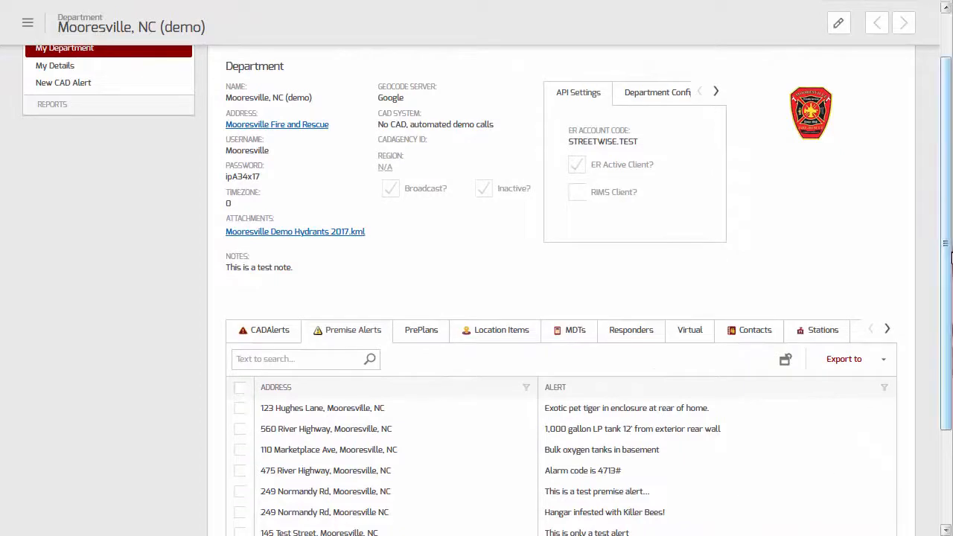
Step: Collapse the main menu sidebar and switch the Mooresville department record to edit mode
drag(950, 268, 946, 202)
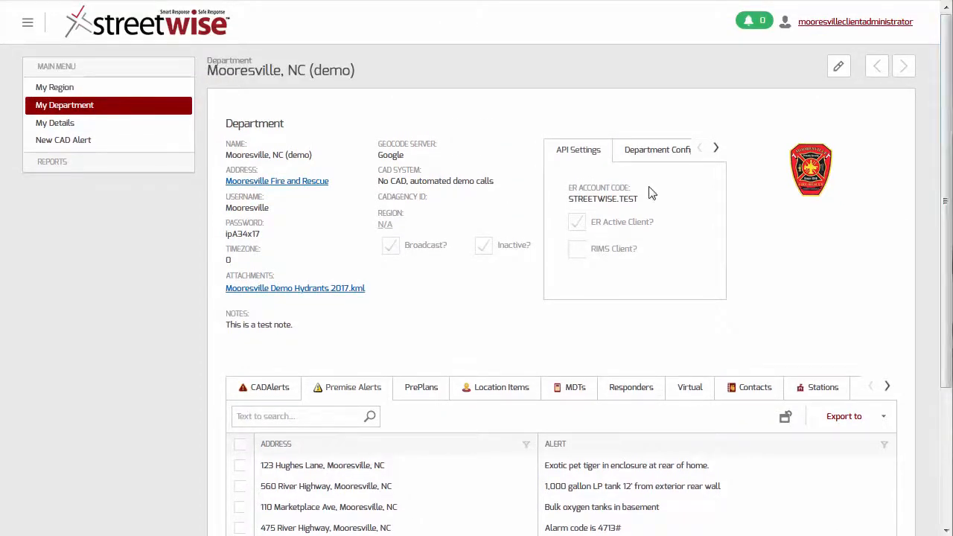
click(27, 23)
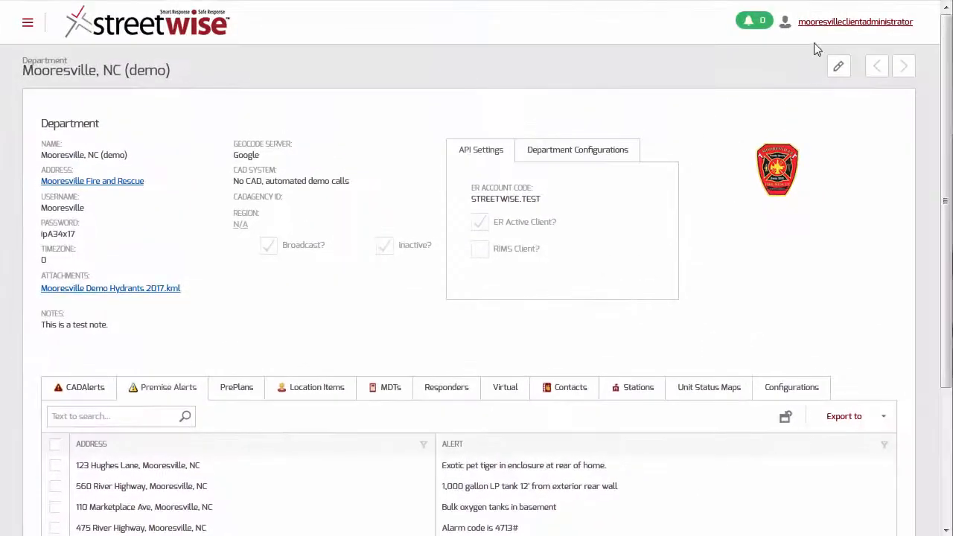
click(839, 70)
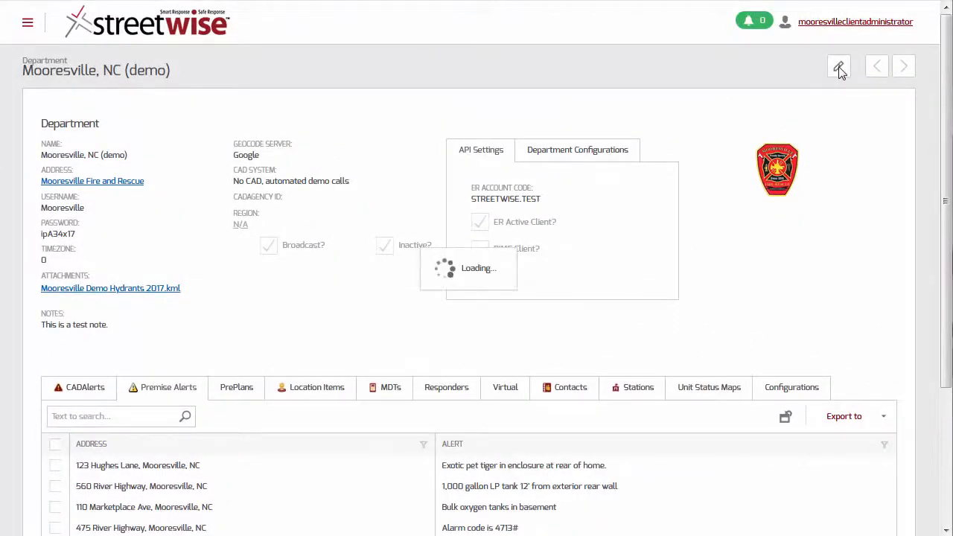
Step: Start a new premise alert from the Premise Alerts grid
scroll(700, 363, down, 3)
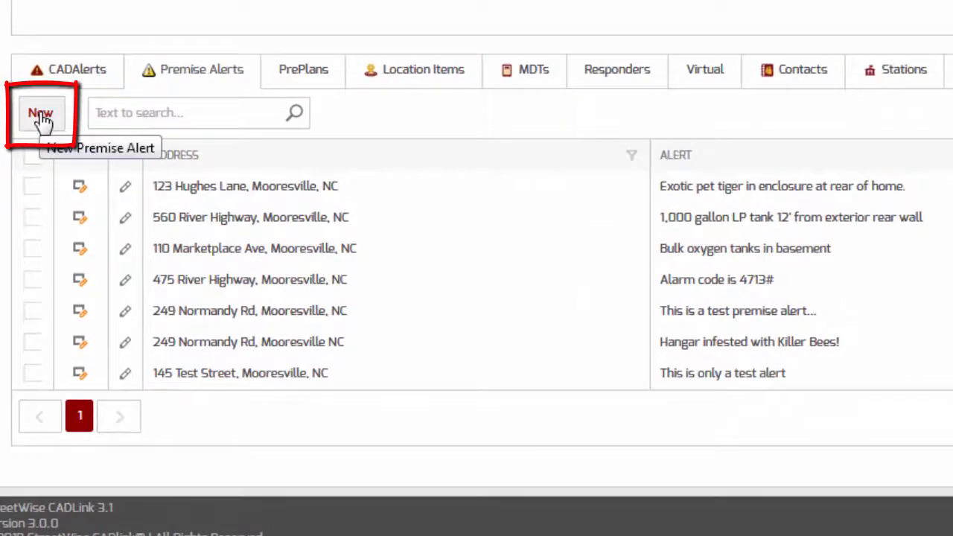
click(41, 115)
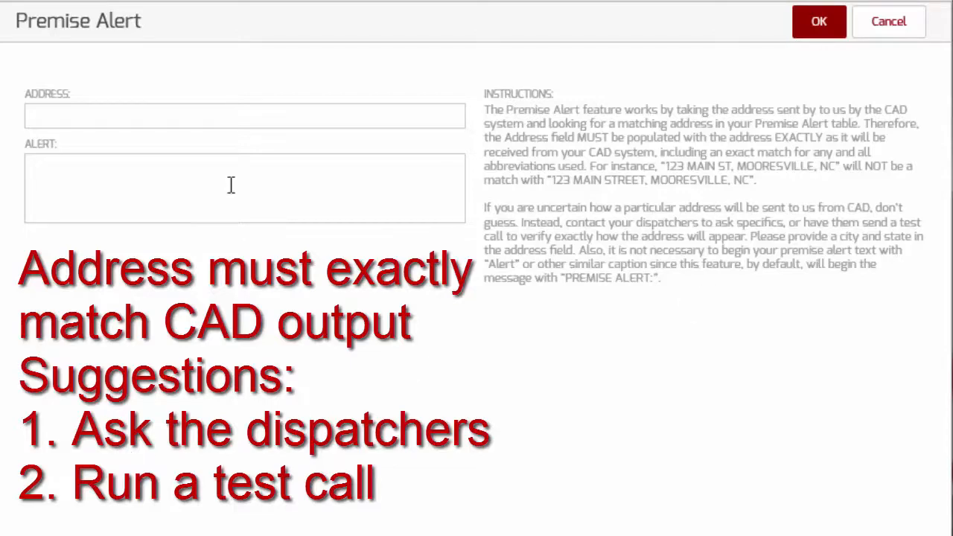
Step: Add a 'This is only a test alert' premise alert for 189 Test Street, Mooresville, NC
click(50, 114)
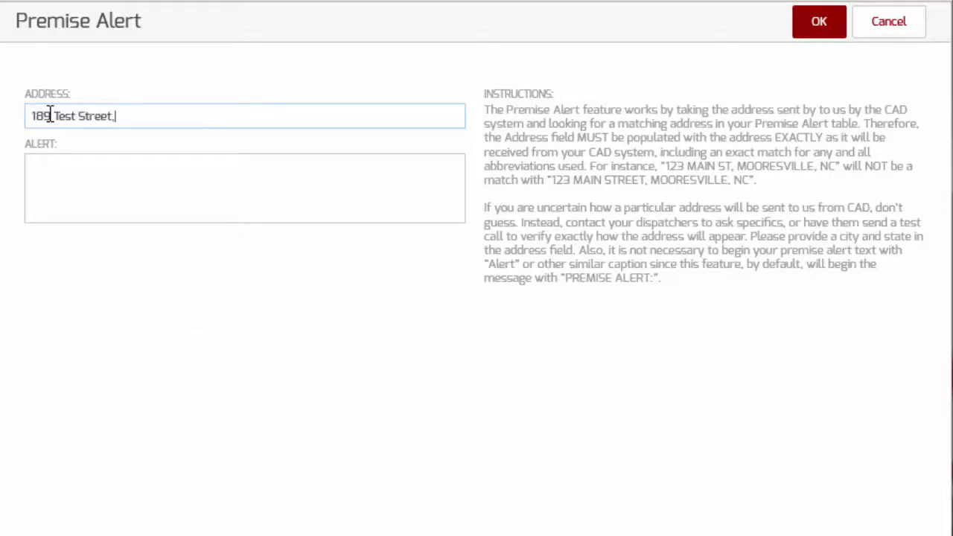
text(189 Test Street, Mooresville, NC)
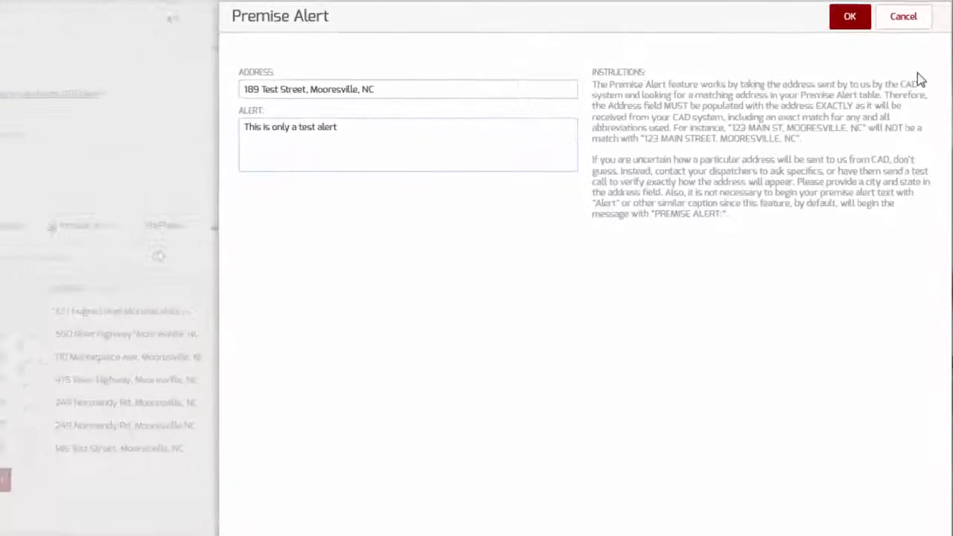
click(872, 22)
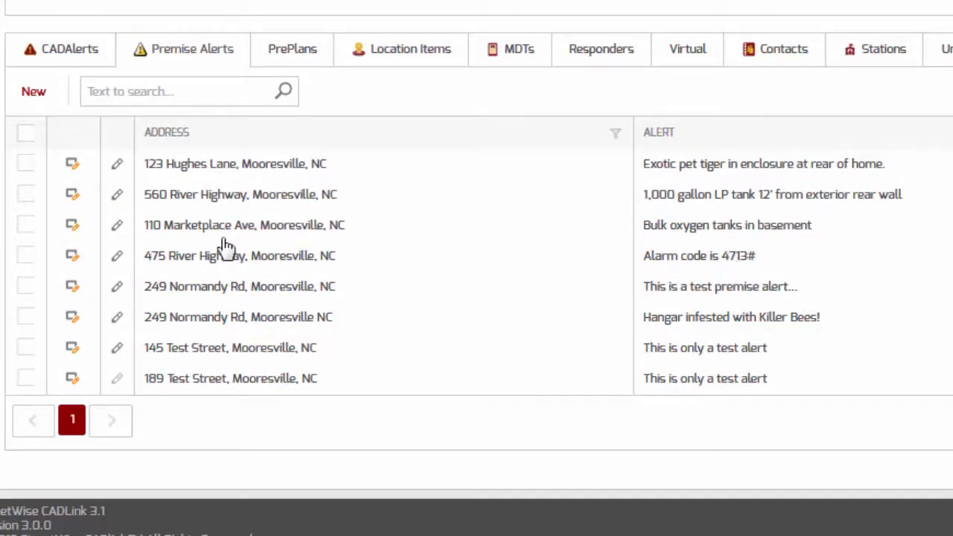
click(116, 261)
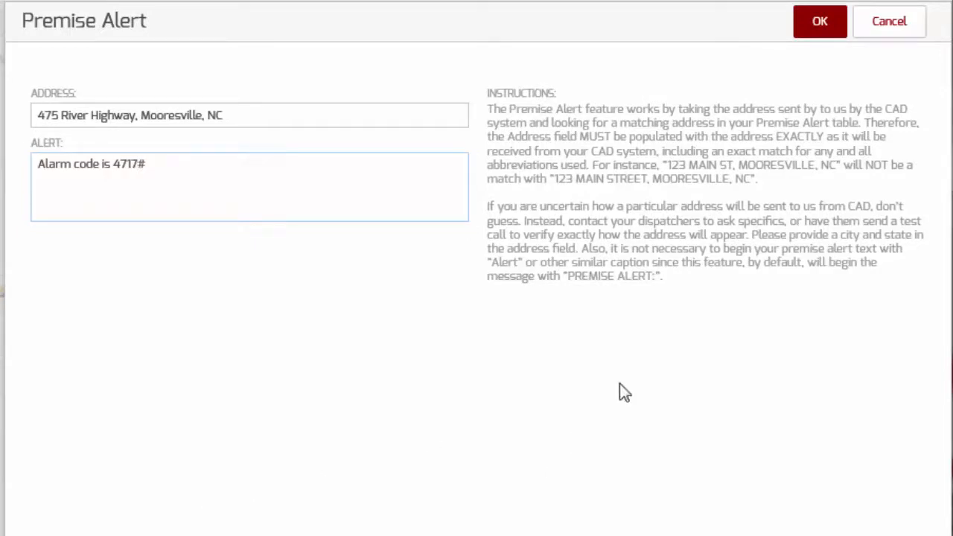
click(822, 23)
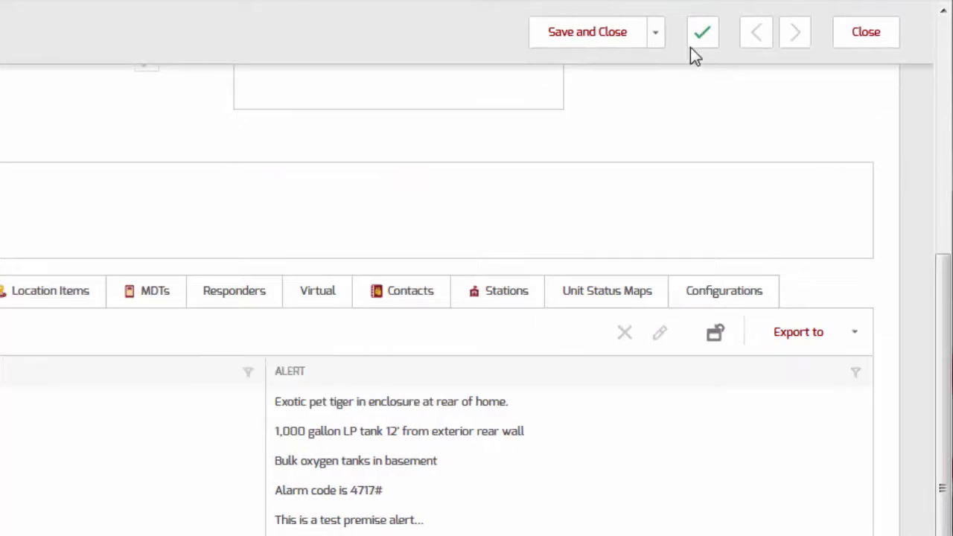
click(657, 33)
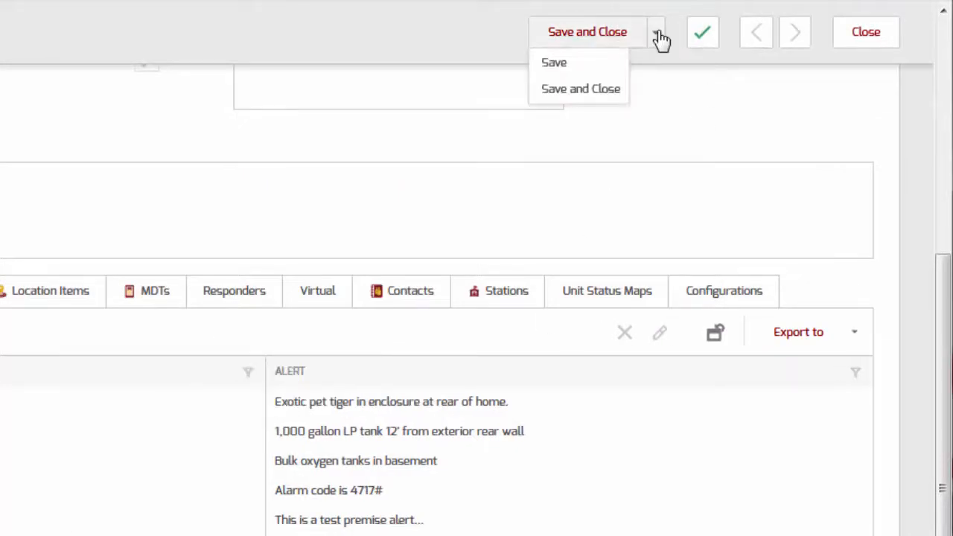
click(582, 64)
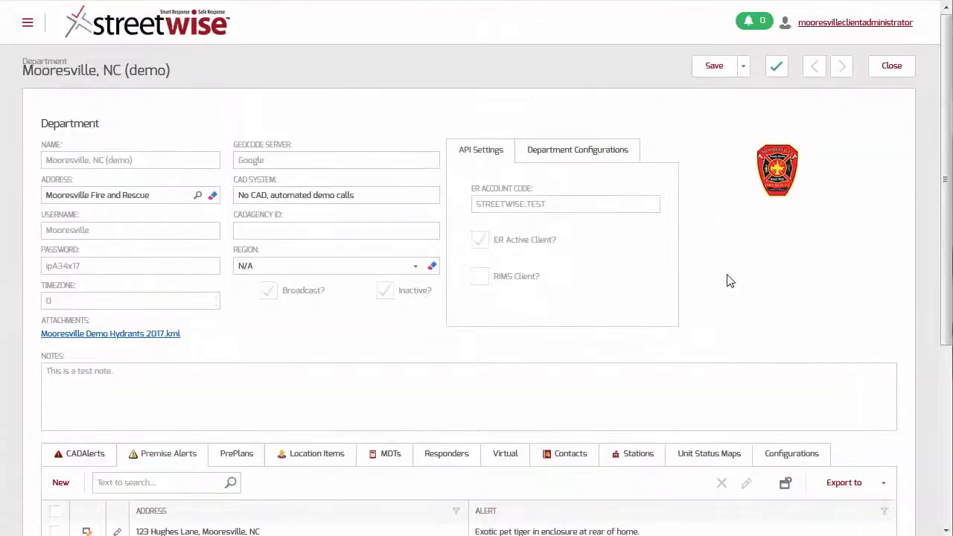
scroll(431, 470, down, 3)
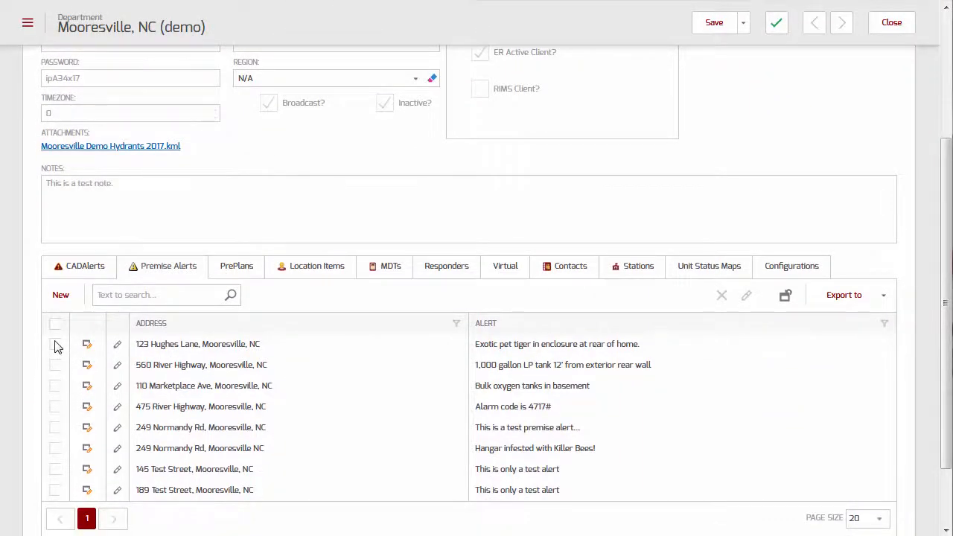
click(55, 344)
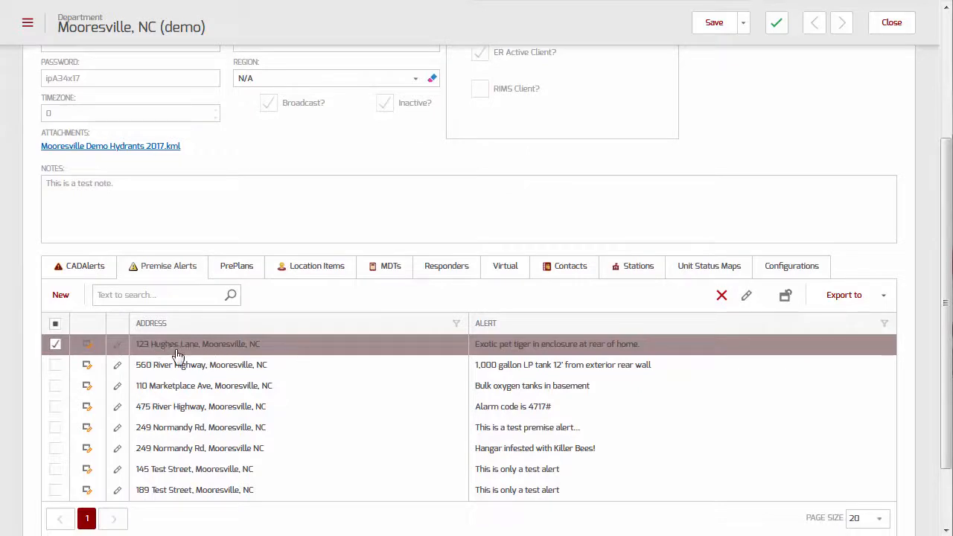
click(719, 299)
click(525, 227)
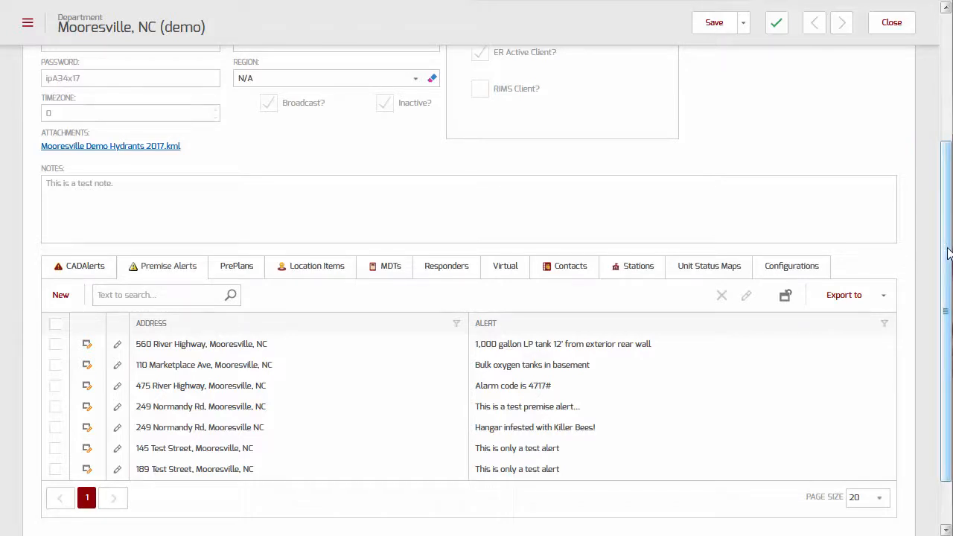
Step: Export the Premise Alerts grid as an XLSX file
click(883, 297)
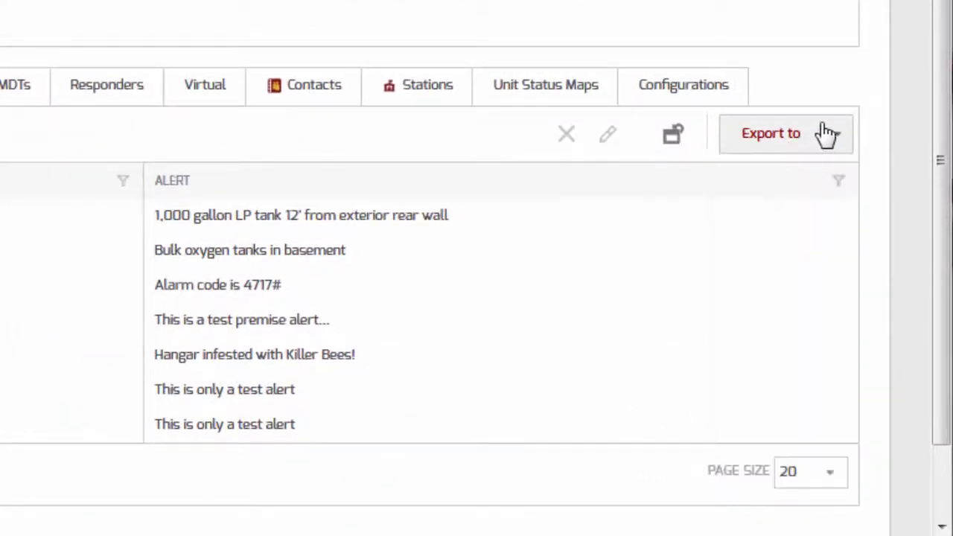
mouse_move(839, 134)
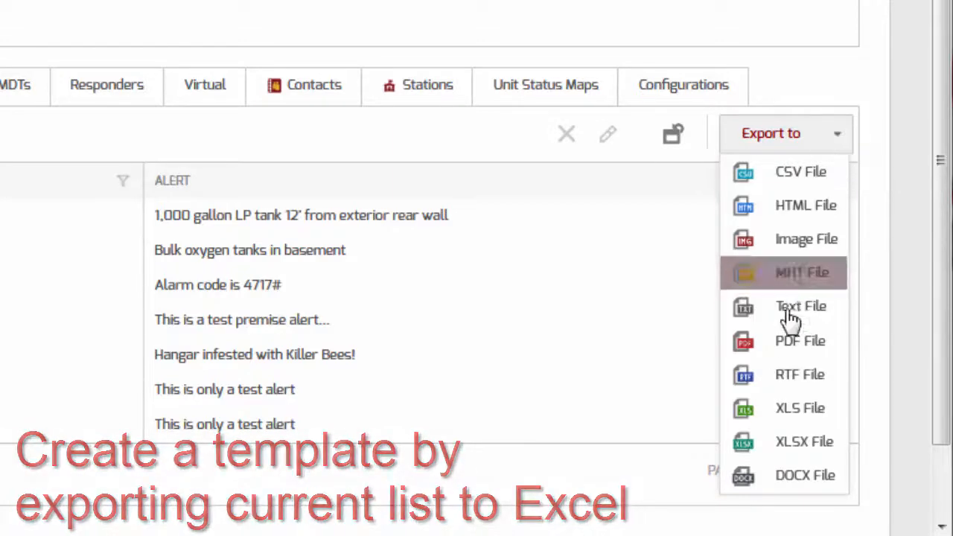
click(799, 443)
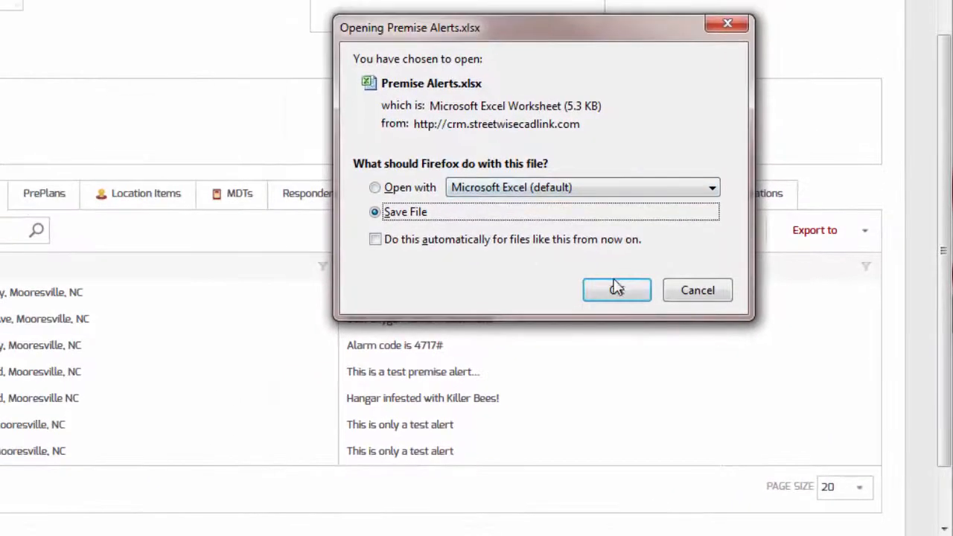
Step: Save the Premise Alerts.xlsx download from Firefox's download dialog
click(617, 294)
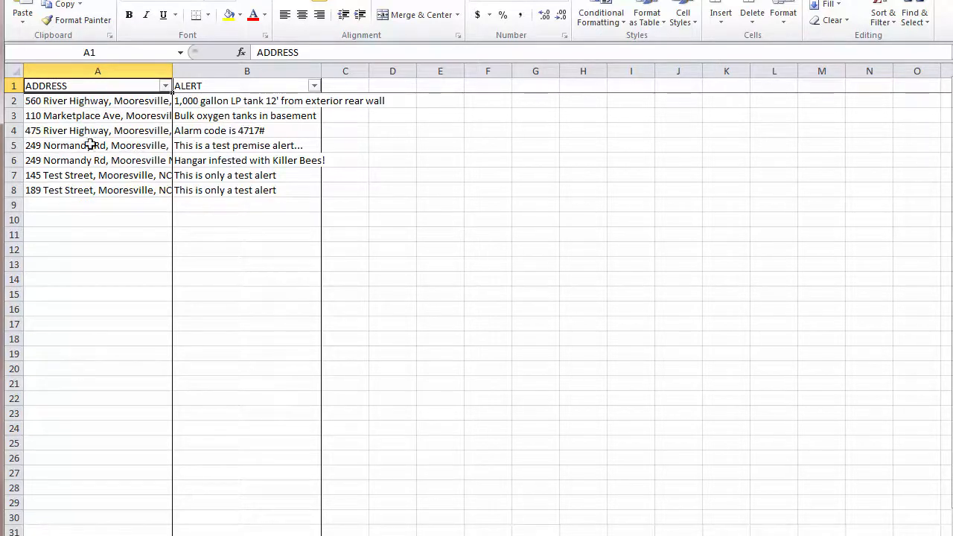
Step: In cell A9 below the last alert, begin typing a new address starting with '39'
click(50, 205)
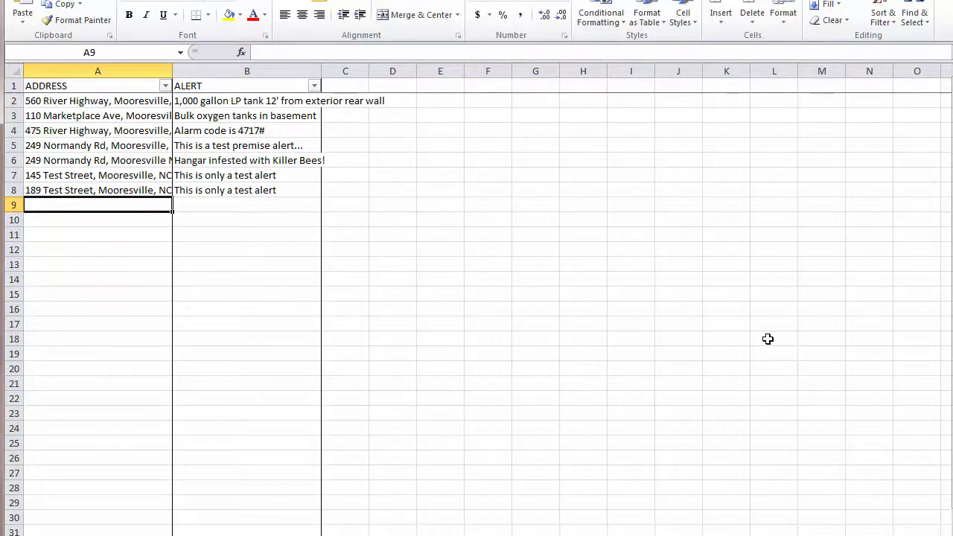
text(39)
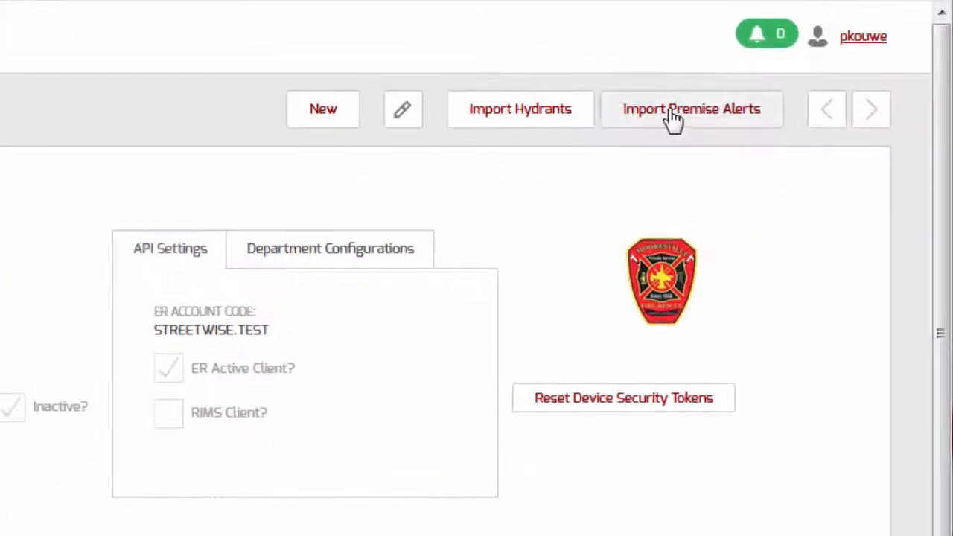
Step: Start a premise alert import and choose Copy of Premise Alerts.xlsx as the source spreadsheet
scroll(943, 220, down, 1)
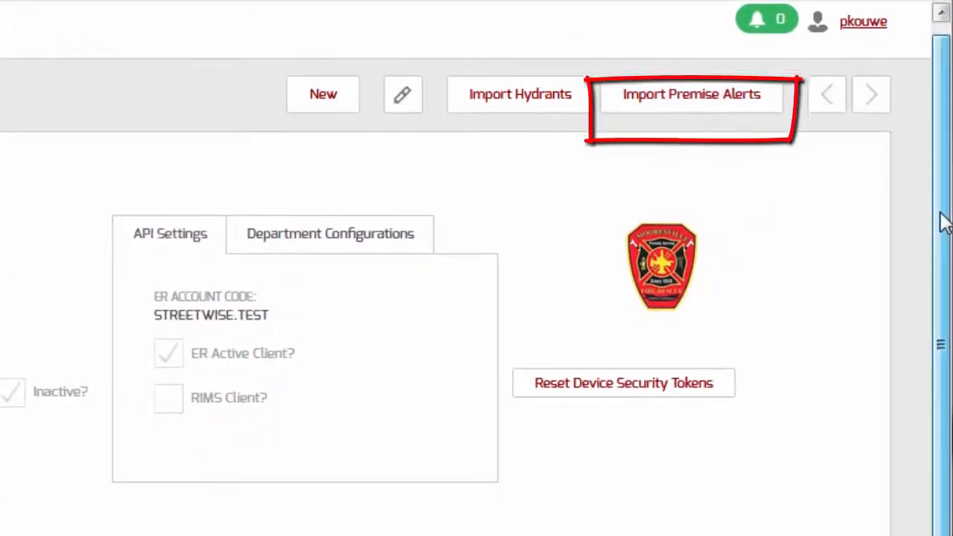
scroll(943, 216, up, 1)
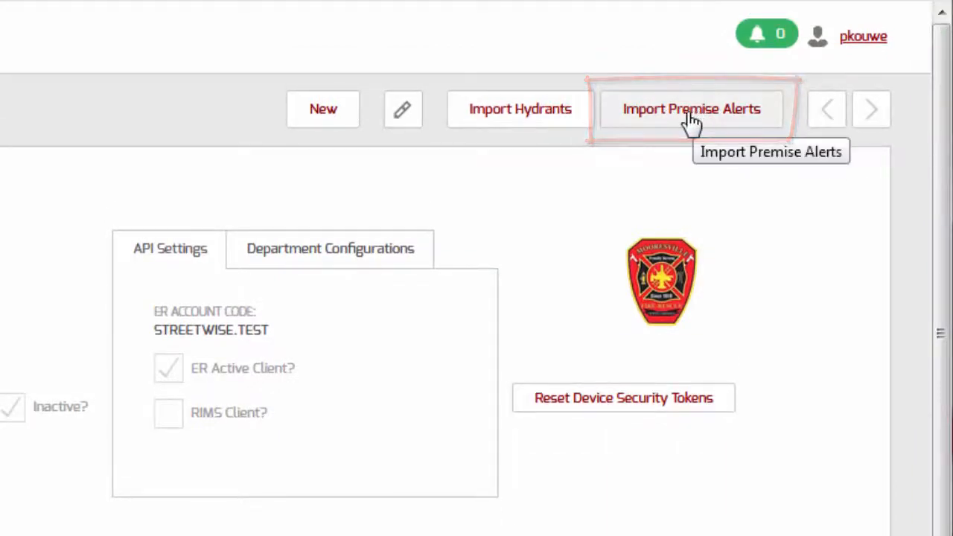
click(691, 123)
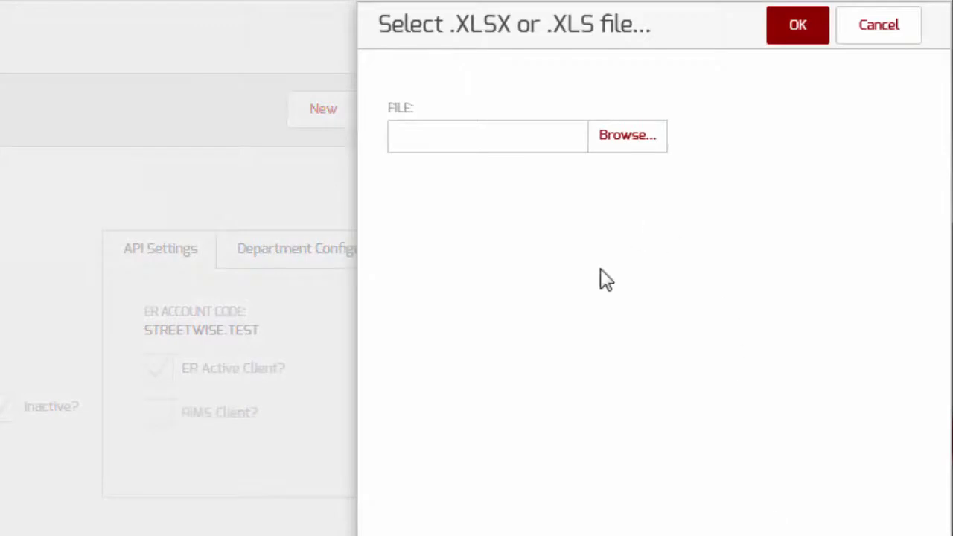
click(618, 140)
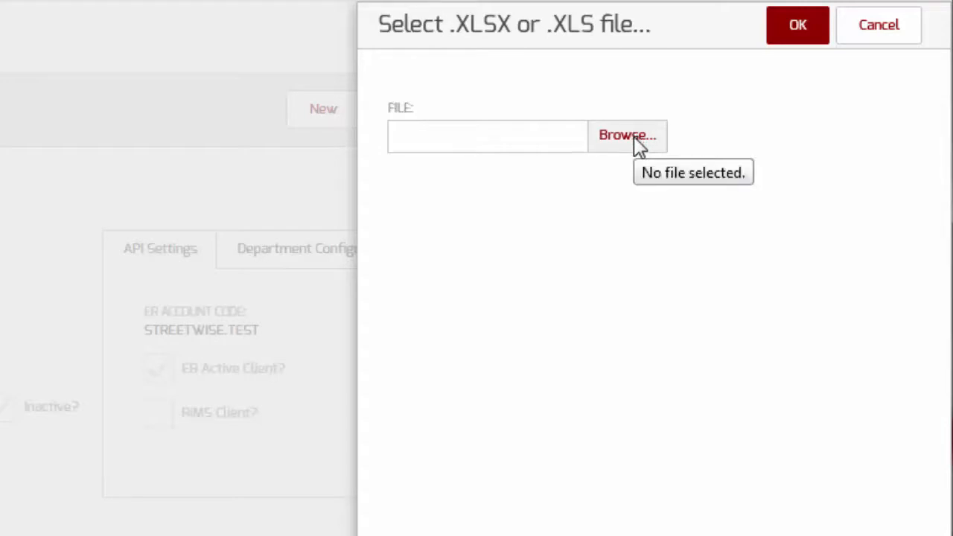
click(633, 138)
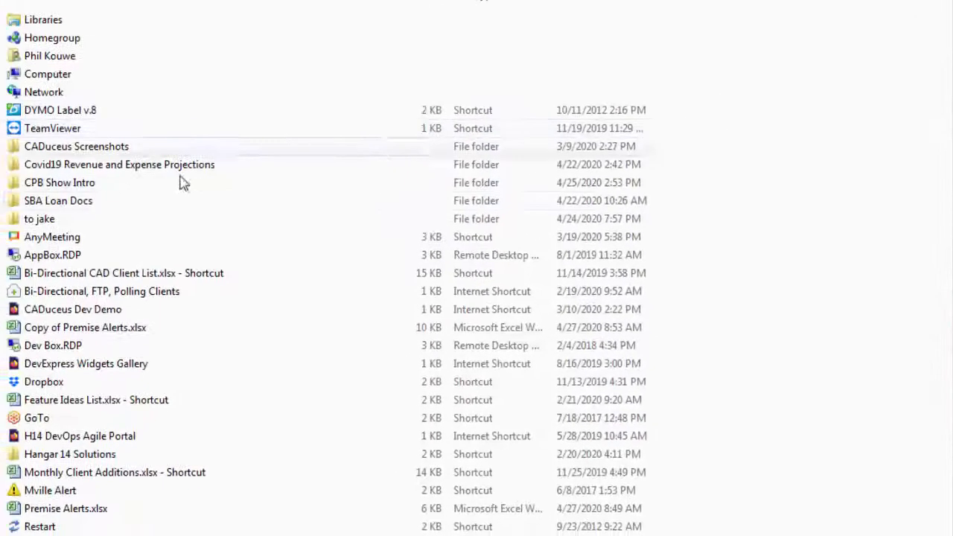
click(52, 328)
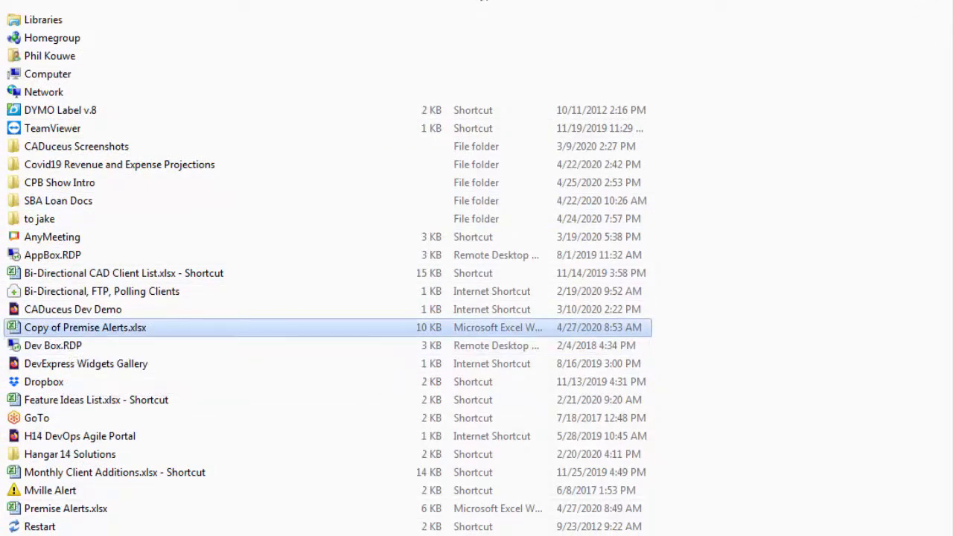
key(Return)
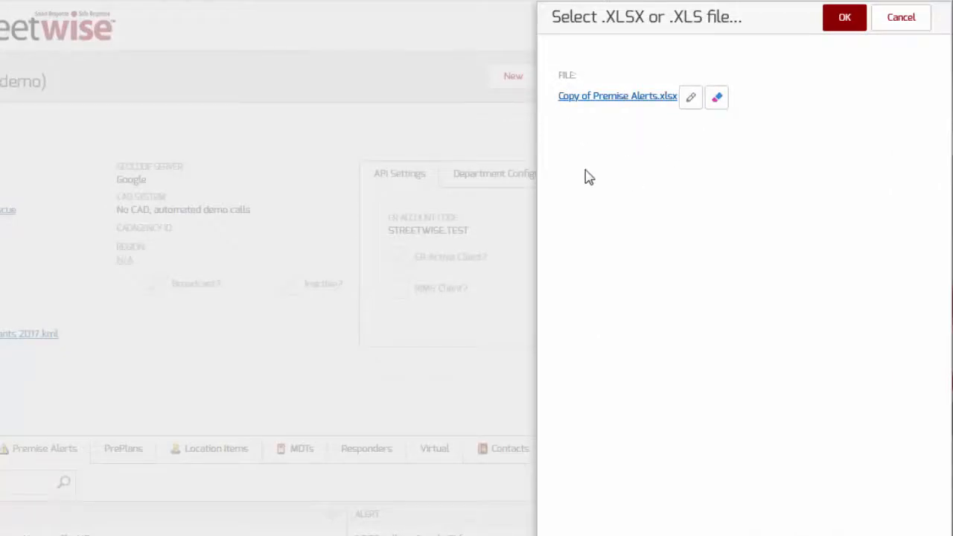
Step: Upload the spreadsheet and check that Premise Alert Test 1–7 now appear in the alert list
click(847, 19)
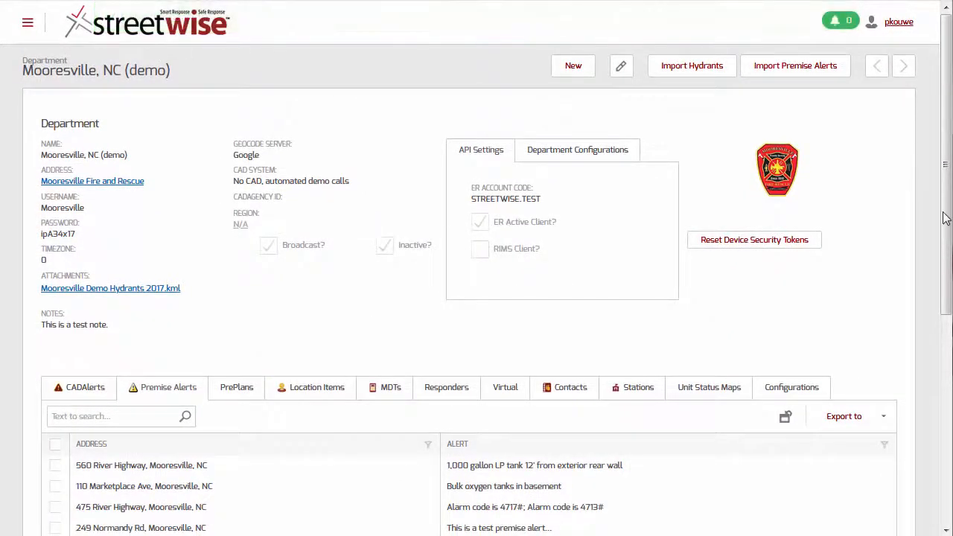
scroll(946, 218, down, 3)
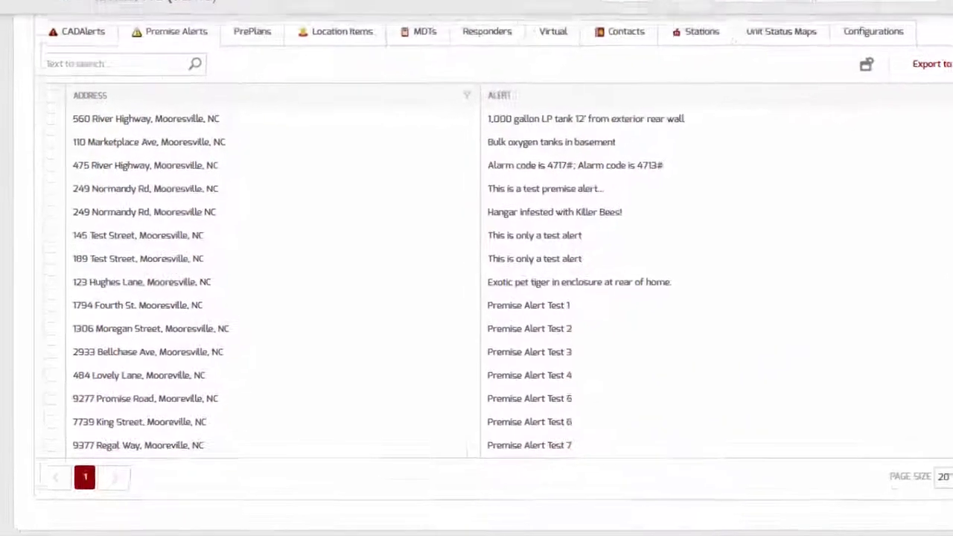